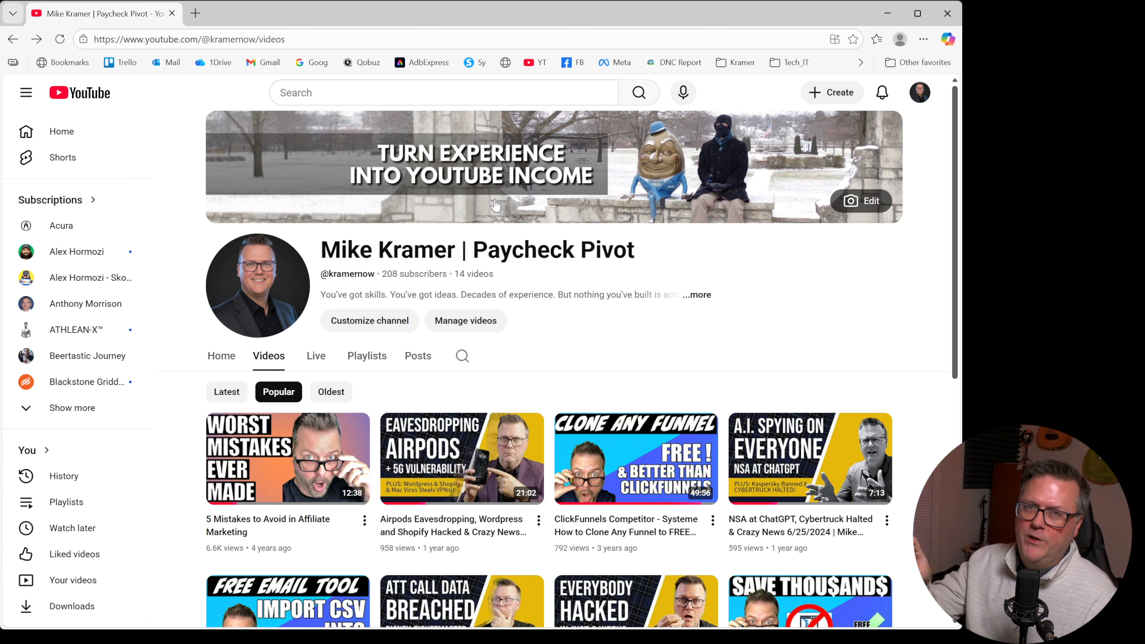
List the channel's latest videos and open "238 YouTube Subscribers. $500/Month. Here's How I Did It."
click(351, 92)
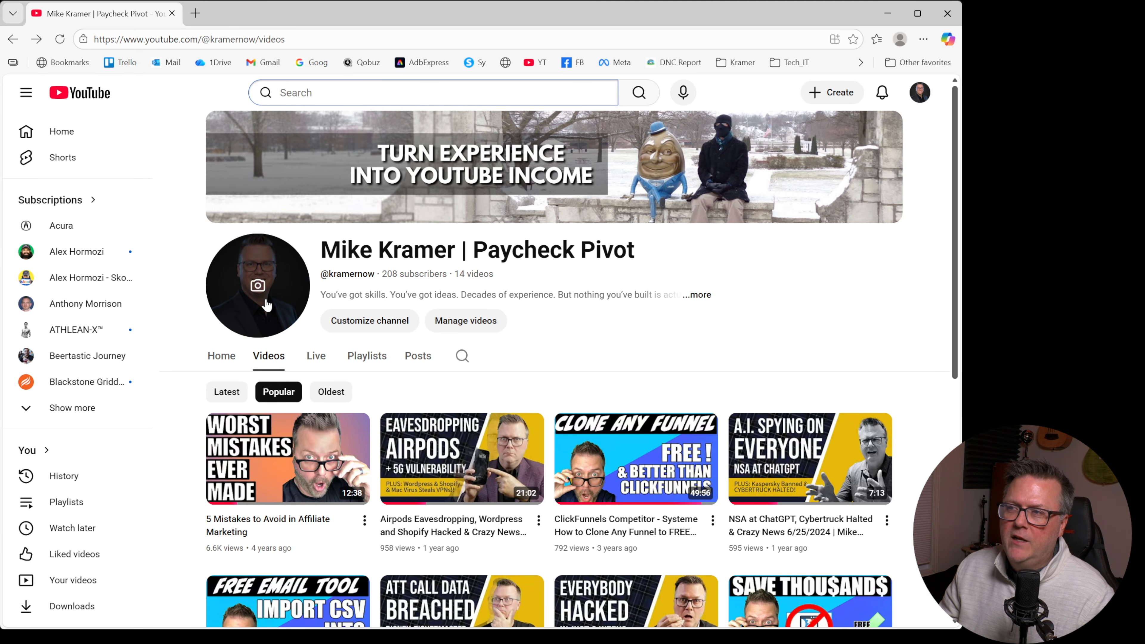
scroll(318, 444, down, 2)
scroll(318, 444, up, 2)
click(221, 393)
click(367, 426)
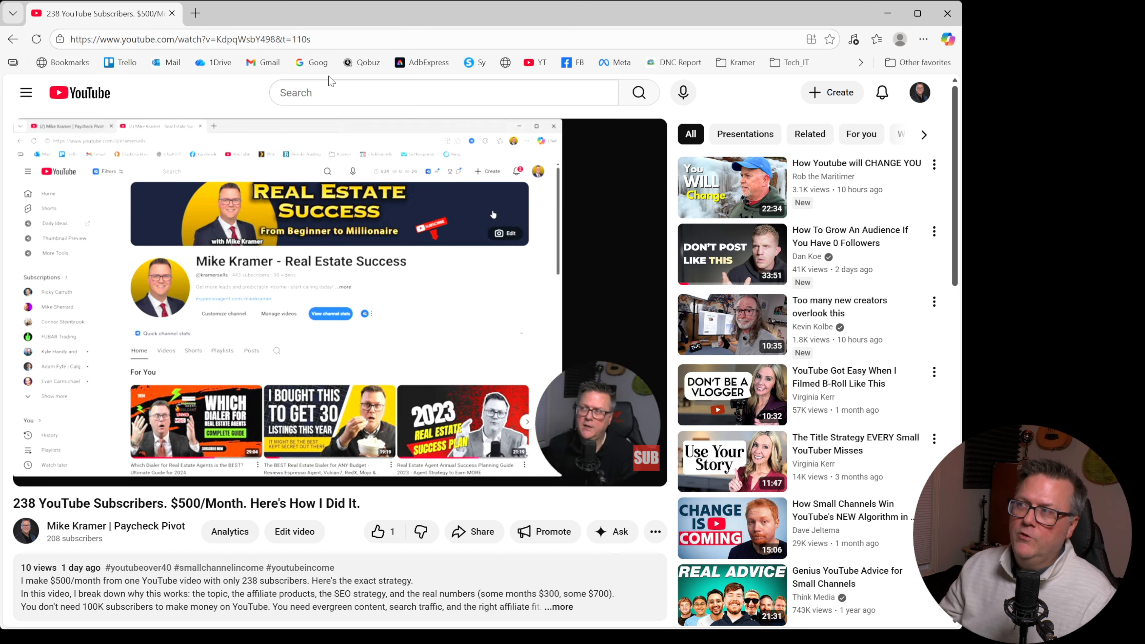
mouse_move(786, 352)
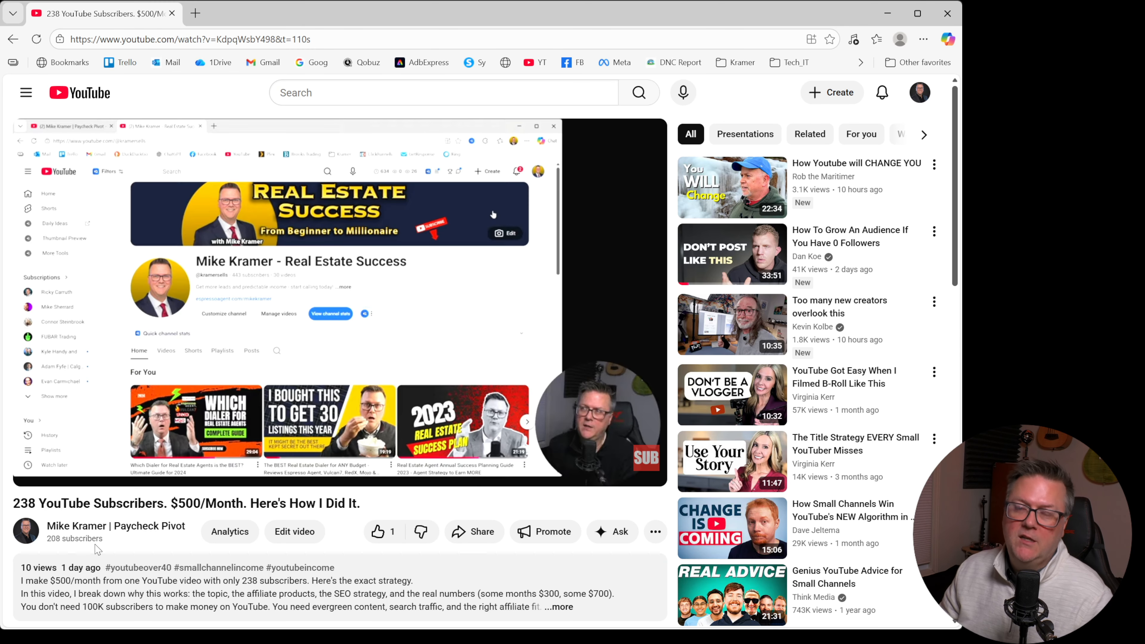
Go from the video to its channel page and look over the For You and Videos sections
click(26, 543)
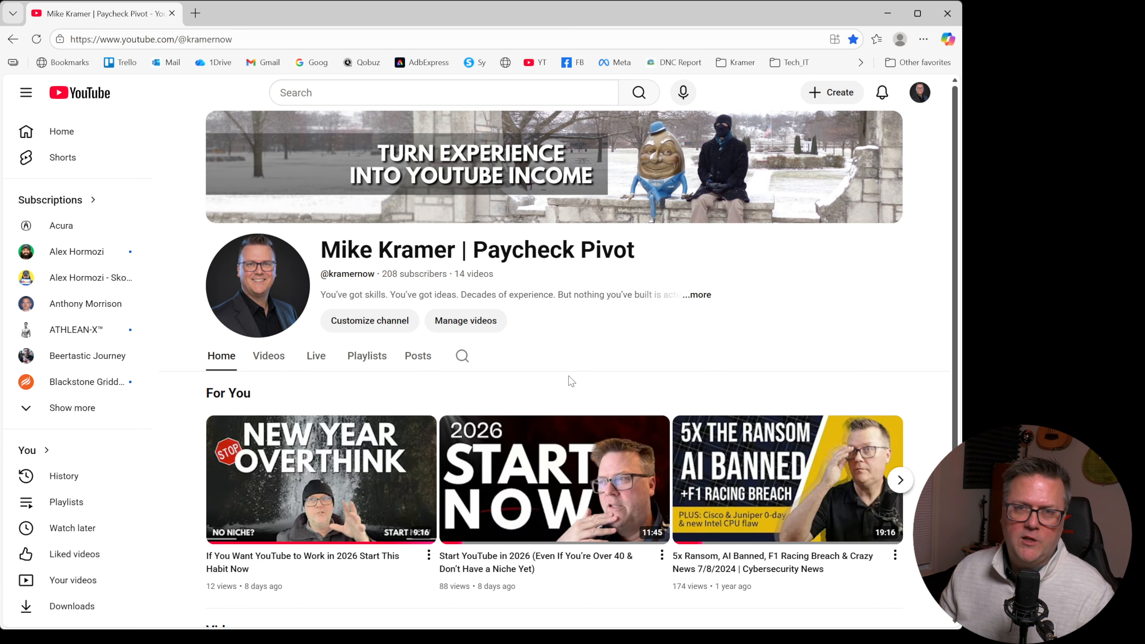
scroll(343, 405, down, 4)
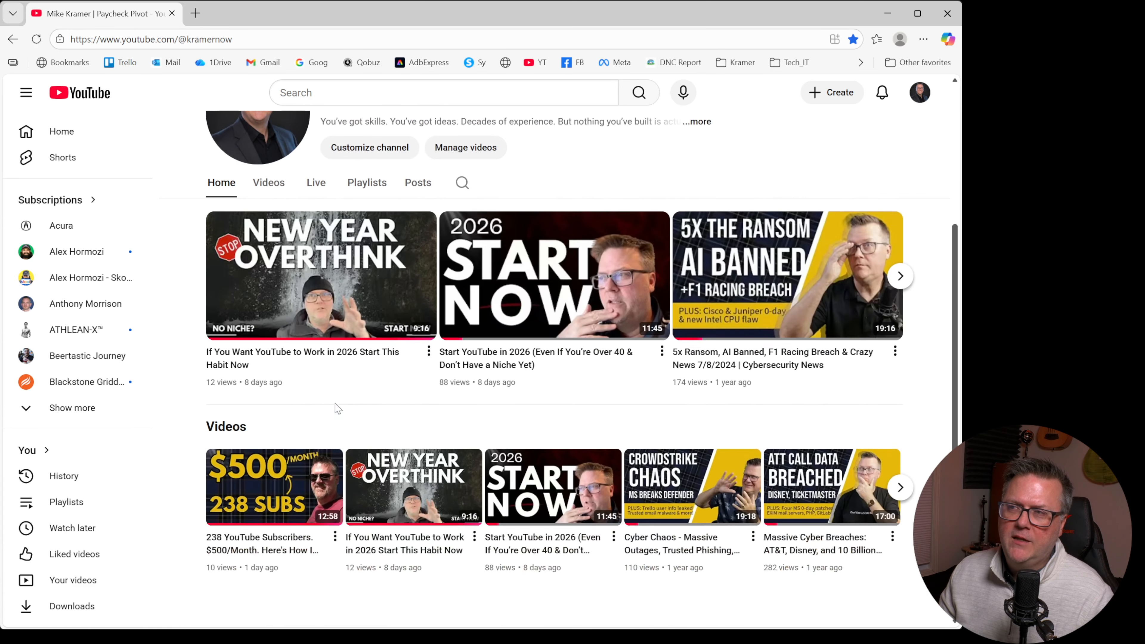
scroll(343, 405, up, 3)
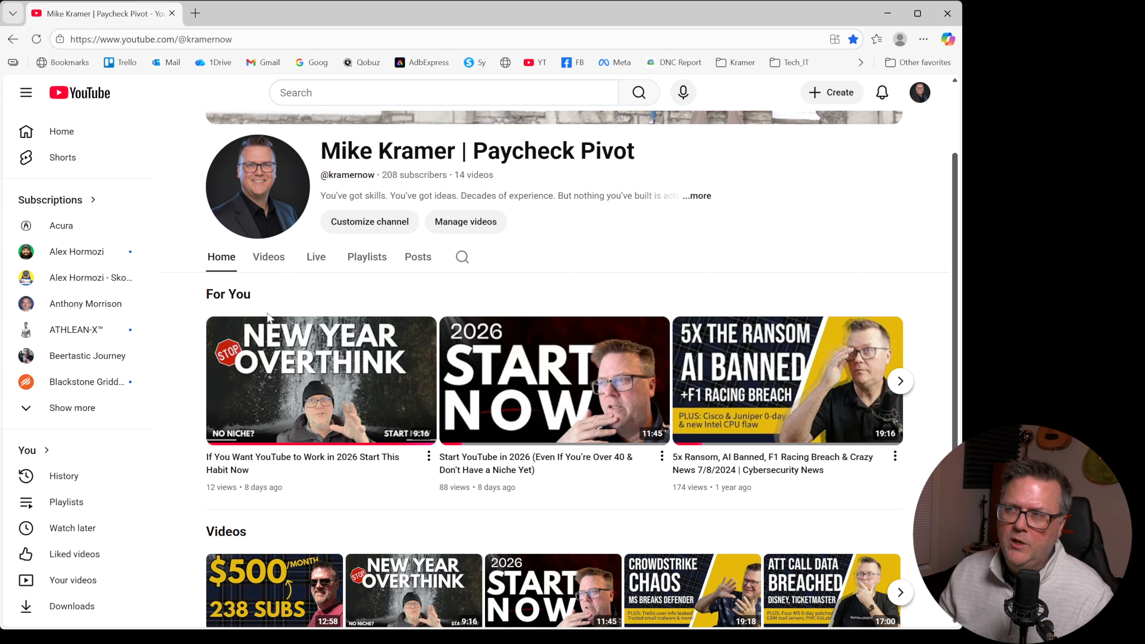
scroll(509, 535, down, 3)
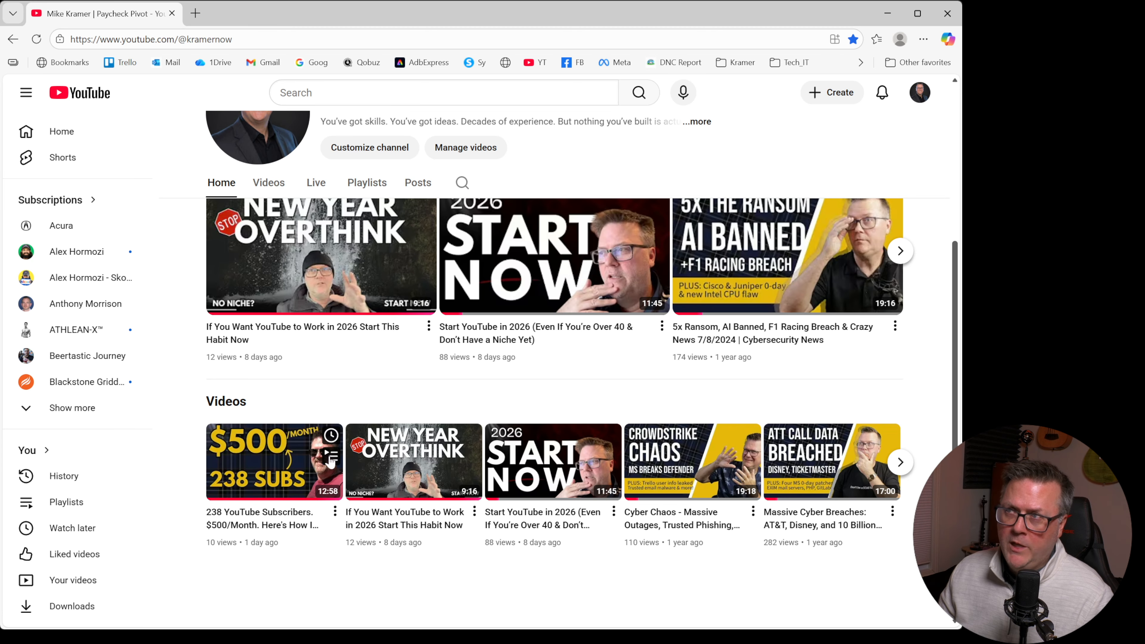
scroll(415, 367, up, 4)
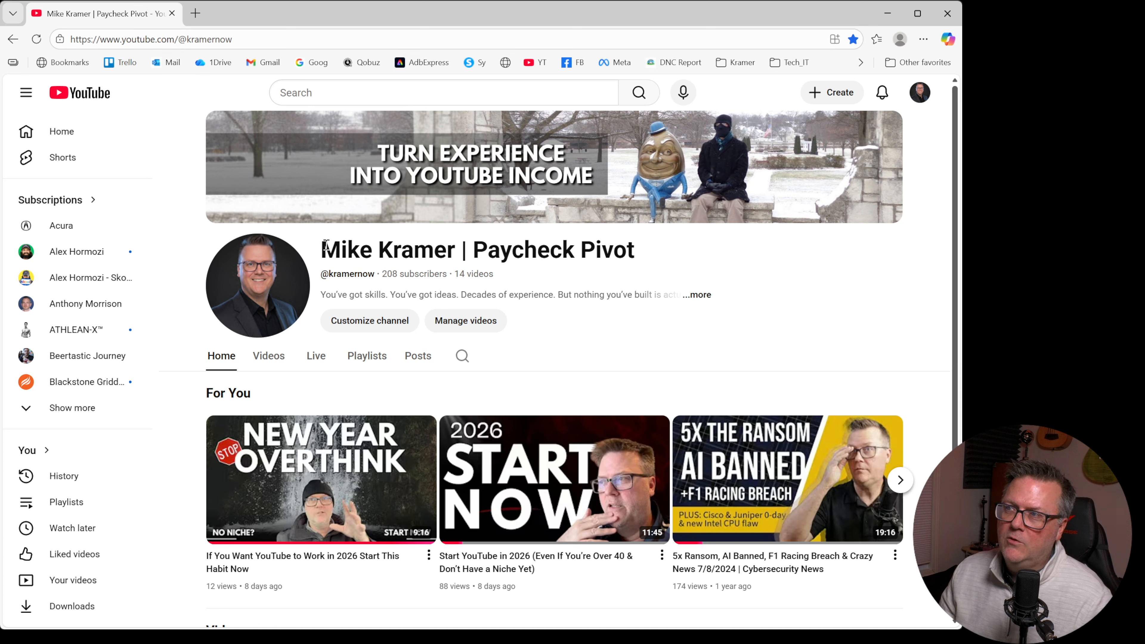
Highlight the full channel name, followed by only its "Paycheck Pivot" part, and clear the selection
drag(325, 249, 649, 255)
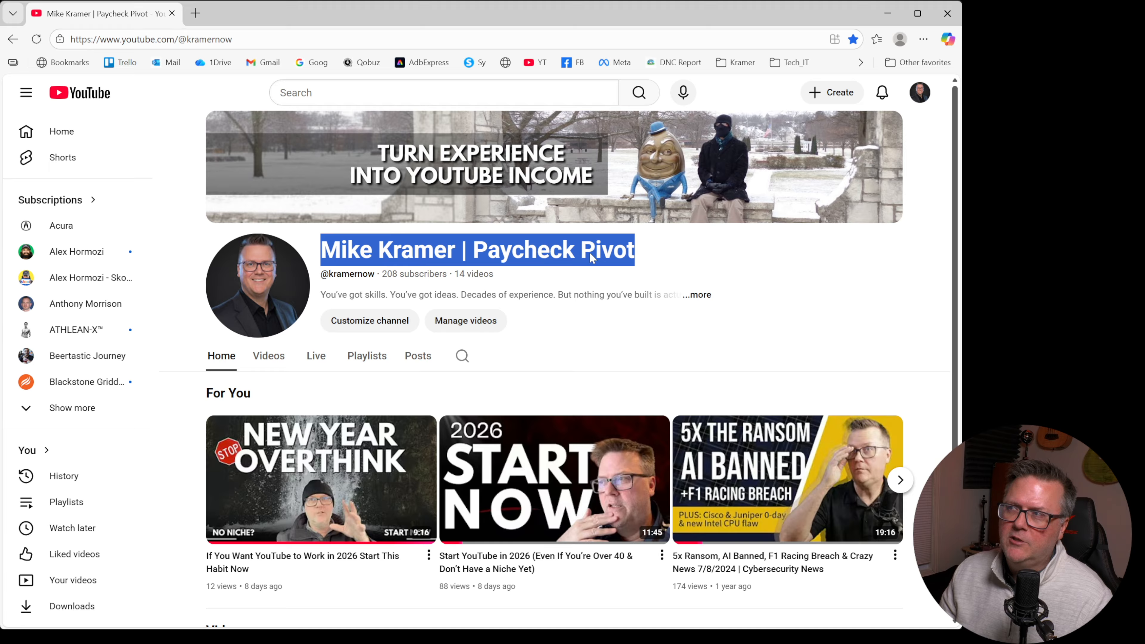
click(542, 271)
drag(473, 250, 645, 250)
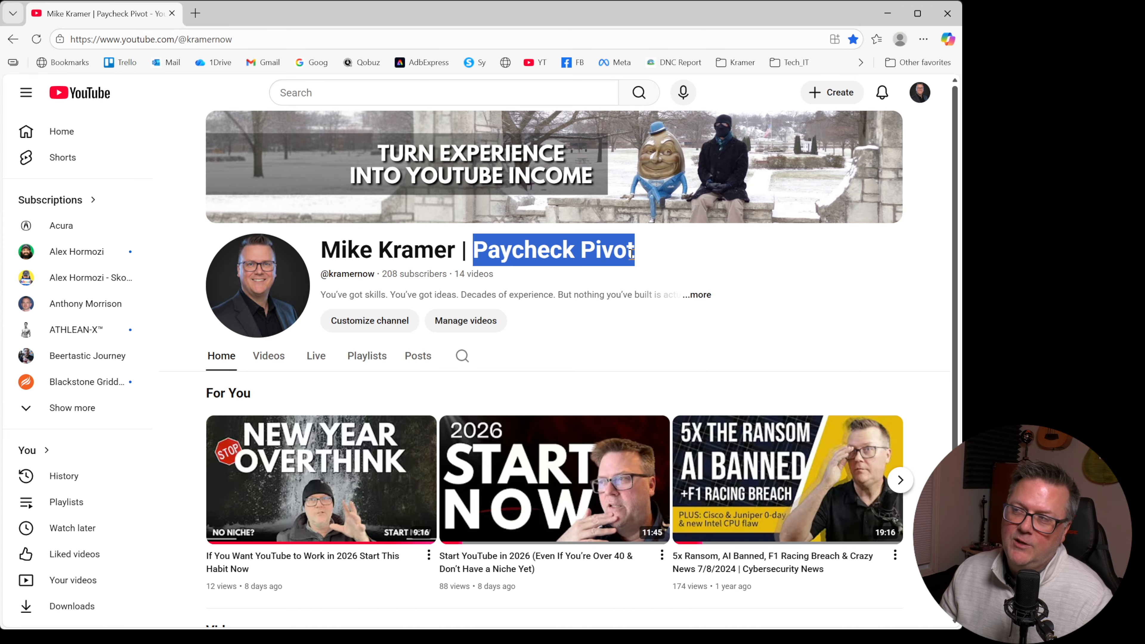
click(622, 253)
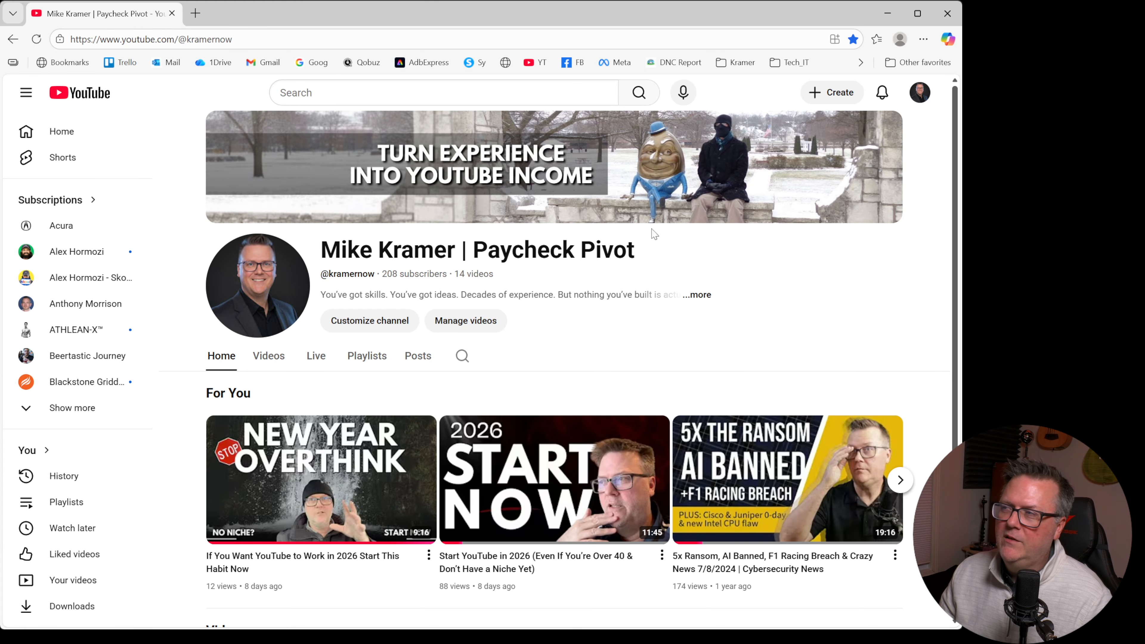
Open the full channel description, highlight its opening paragraphs, read through to More info and close it
click(698, 295)
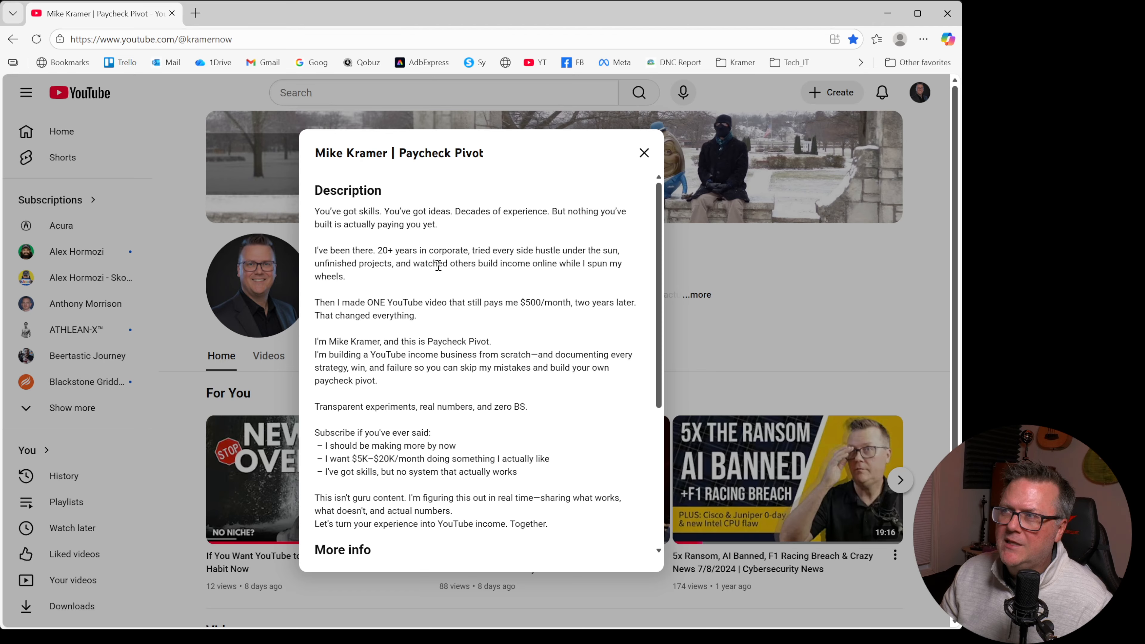
drag(350, 247, 492, 285)
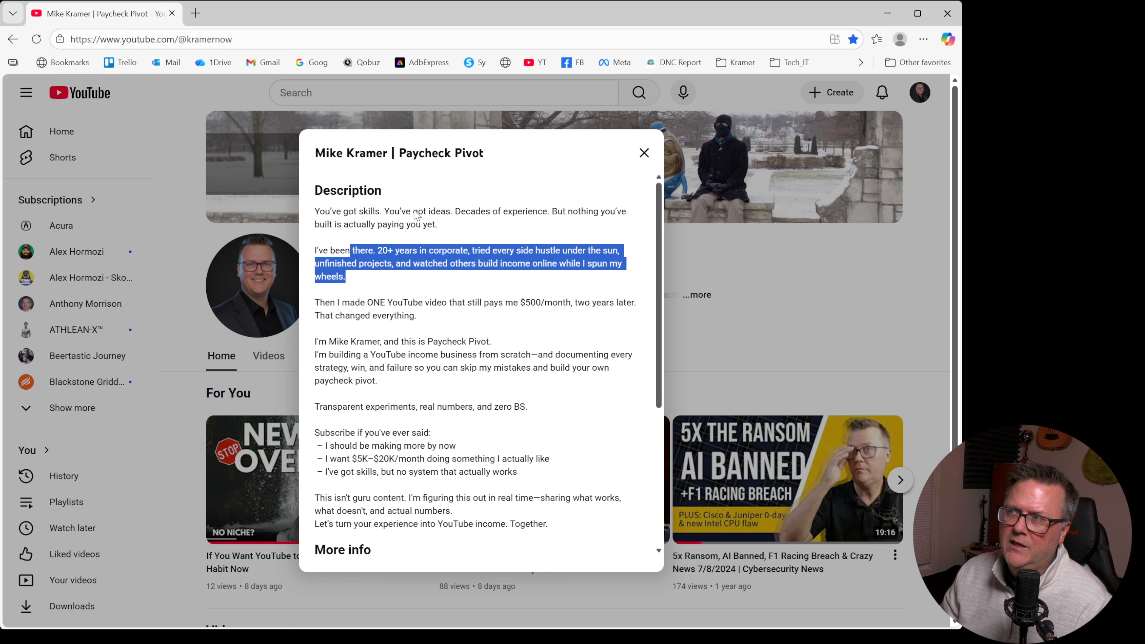
click(330, 211)
drag(330, 211, 426, 224)
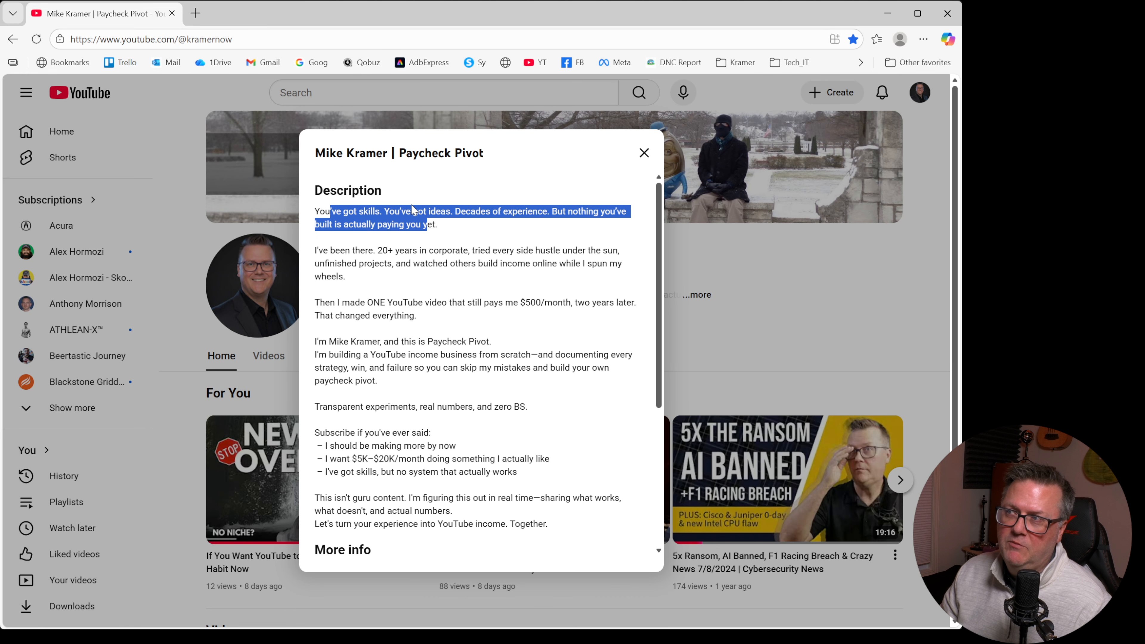
click(396, 383)
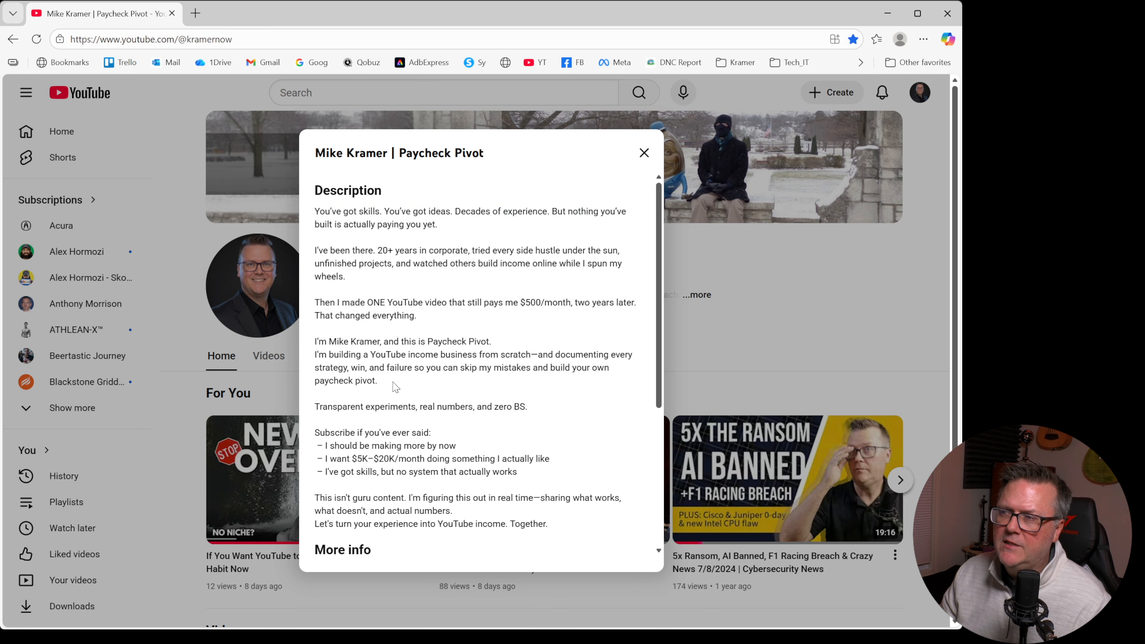
scroll(453, 419, down, 3)
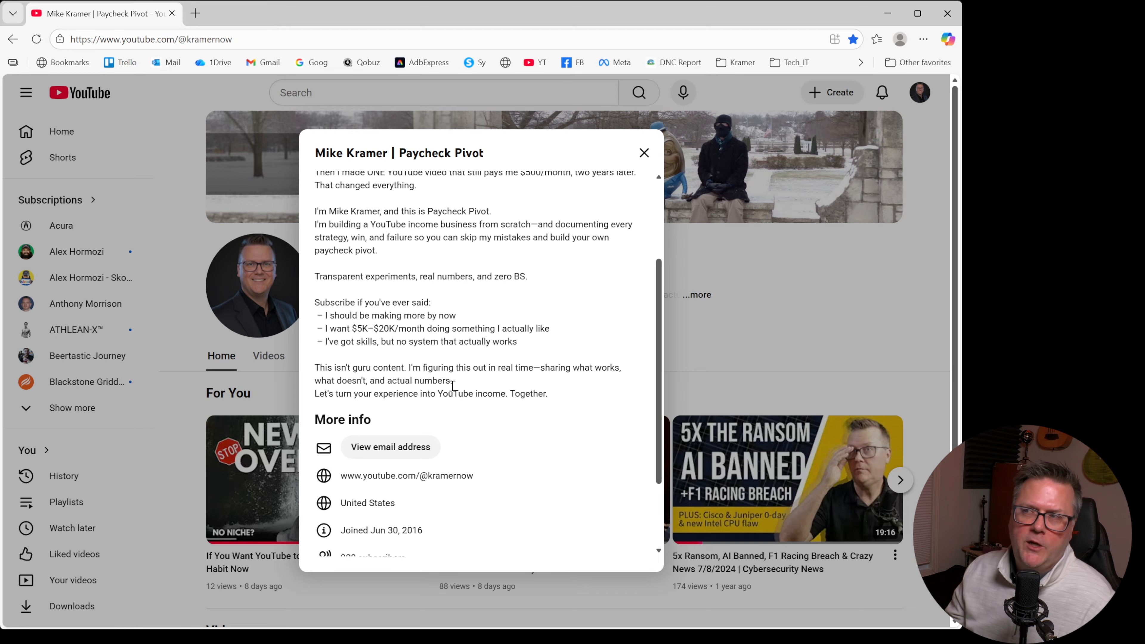
click(644, 153)
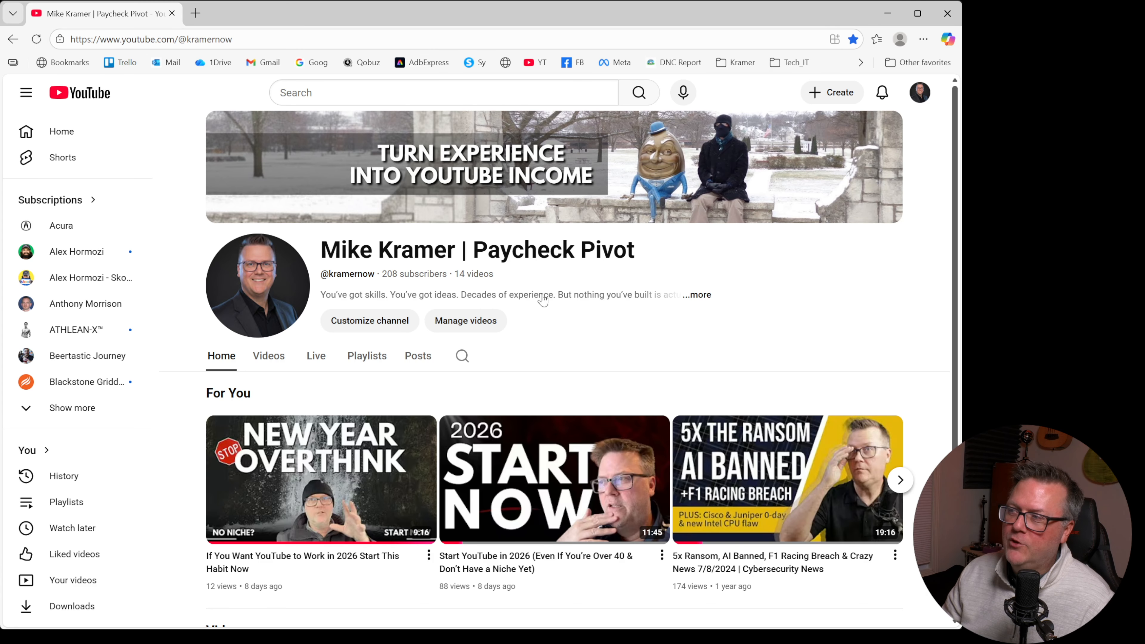
Open the channel's customization page in YouTube Studio and examine the banner, picture, name, handle, pronouns and description settings
click(365, 324)
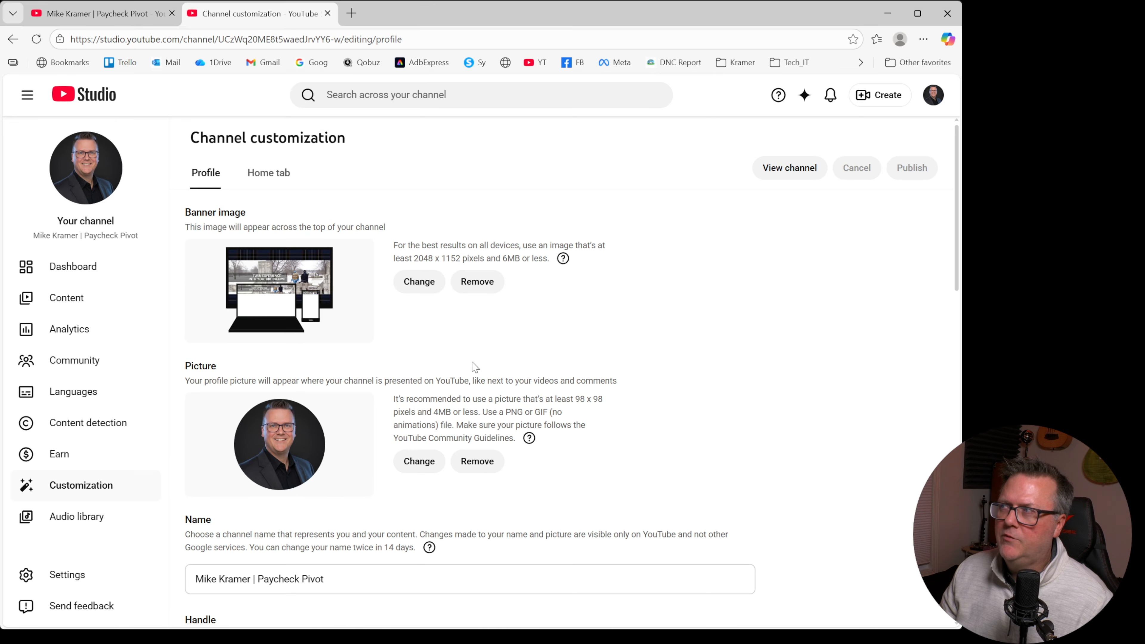
scroll(474, 367, down, 1)
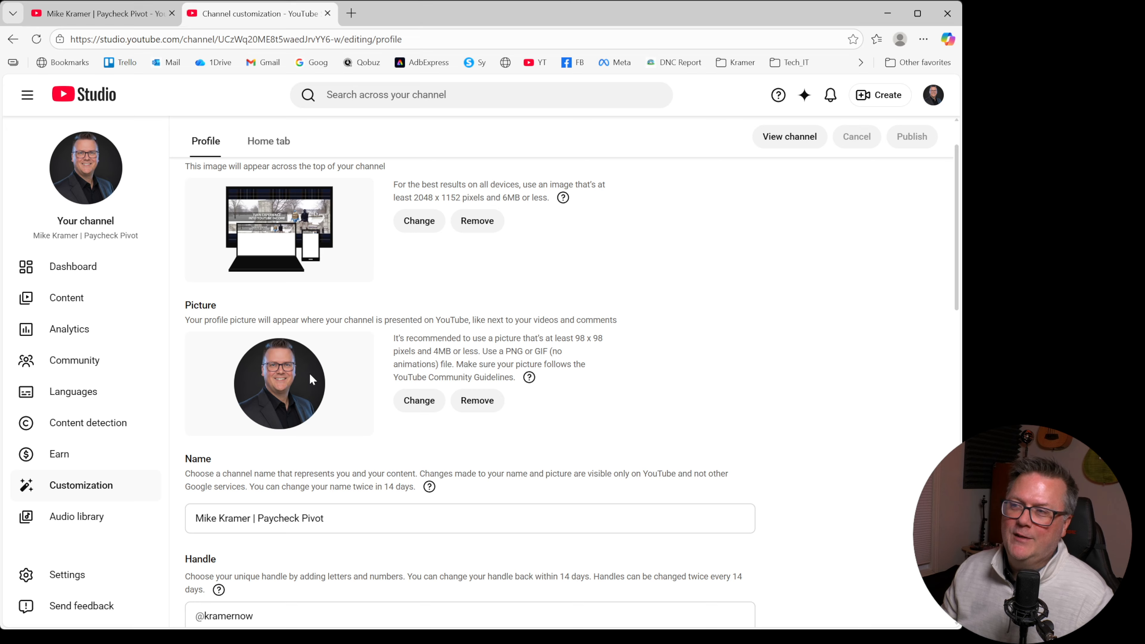
scroll(445, 322, down, 6)
scroll(462, 361, up, 7)
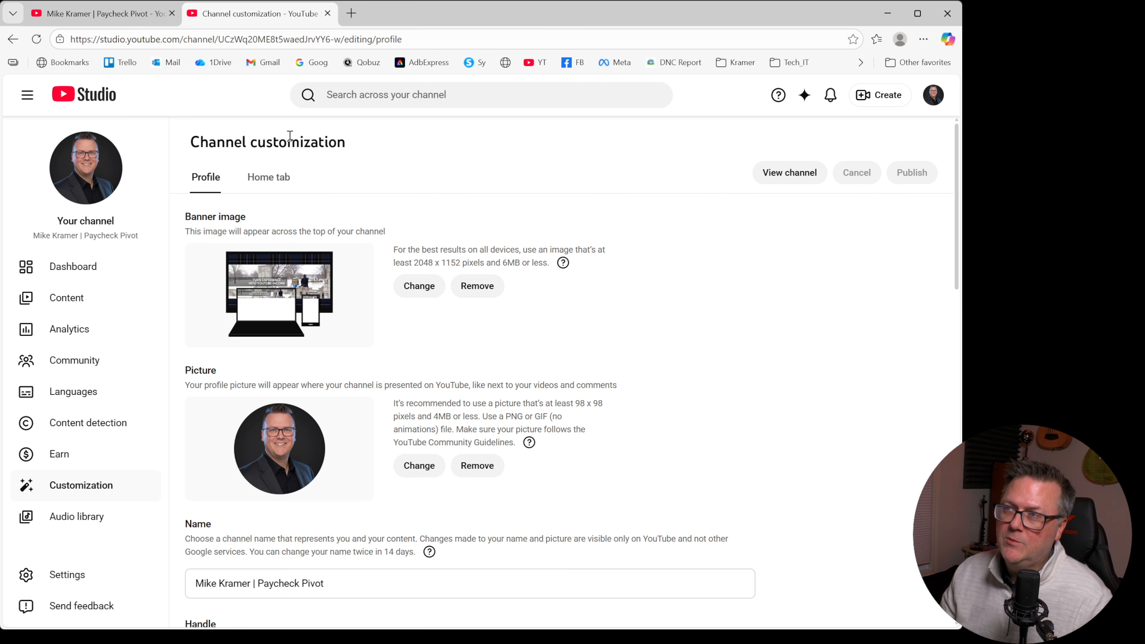
scroll(278, 406, down, 2)
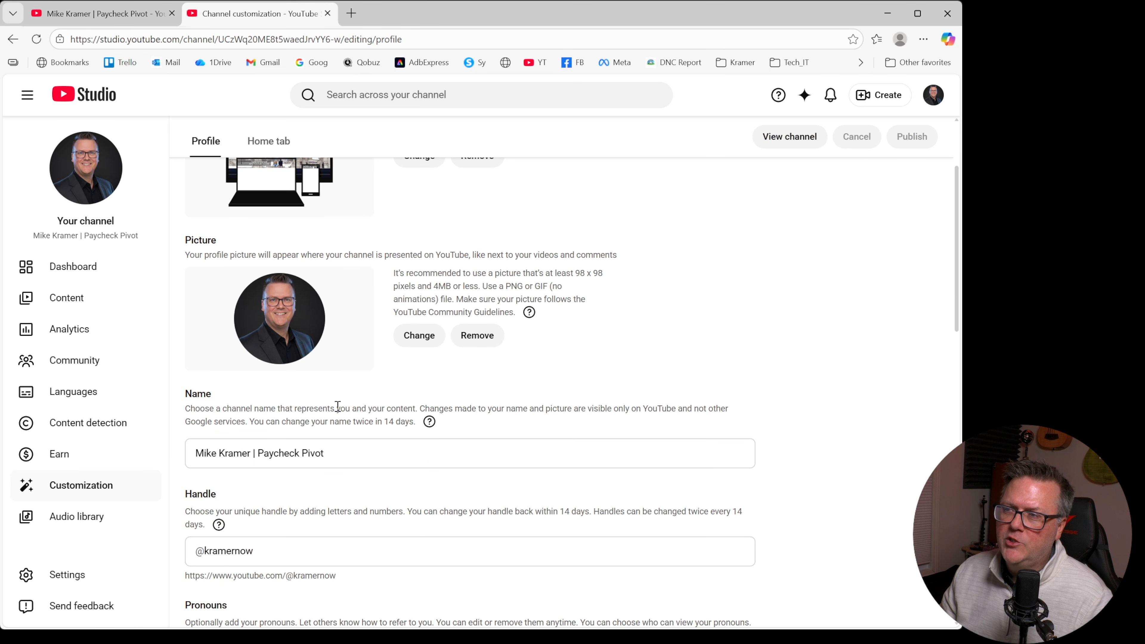
scroll(314, 435, down, 3)
scroll(255, 355, down, 2)
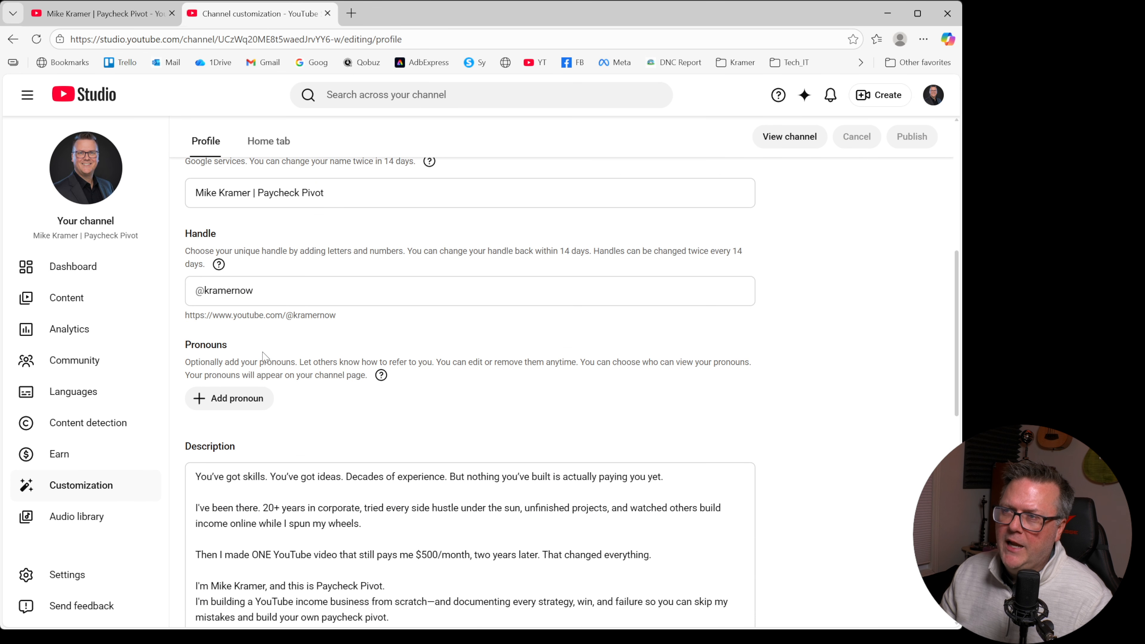
scroll(347, 344, down, 5)
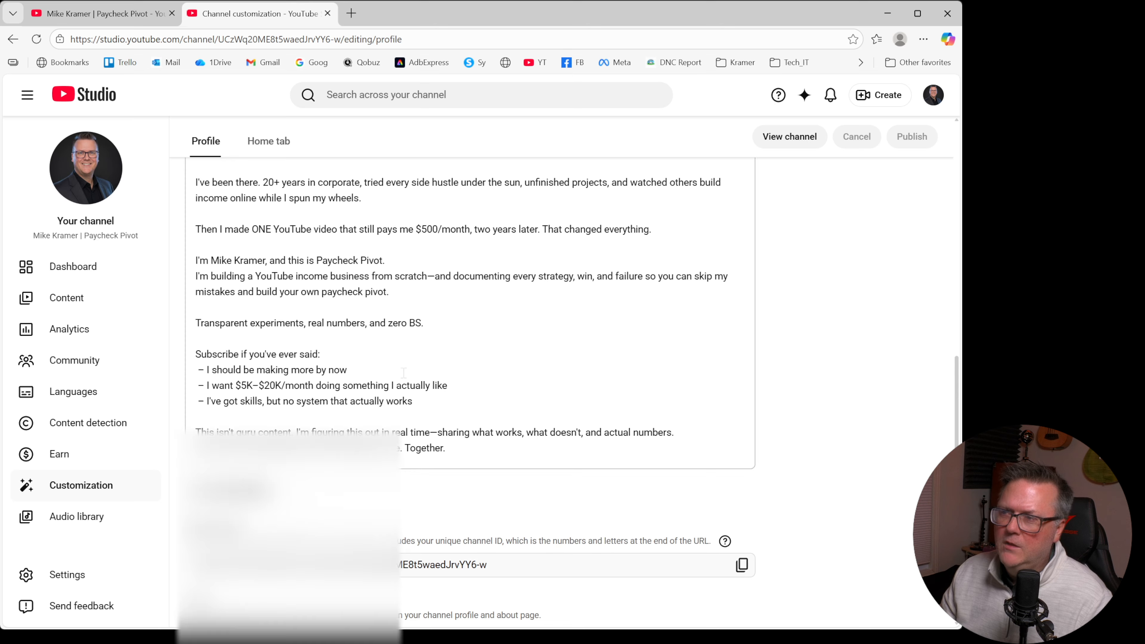
scroll(359, 392, down, 4)
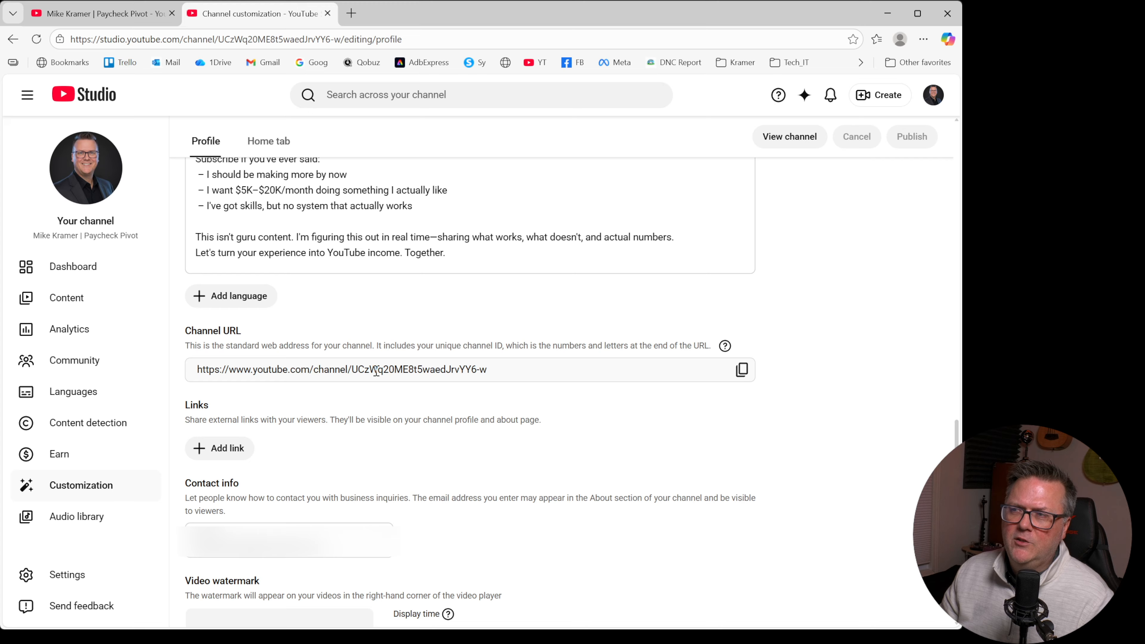
Highlight the channel URL and review the links, contact info and video watermark settings
drag(353, 373, 482, 368)
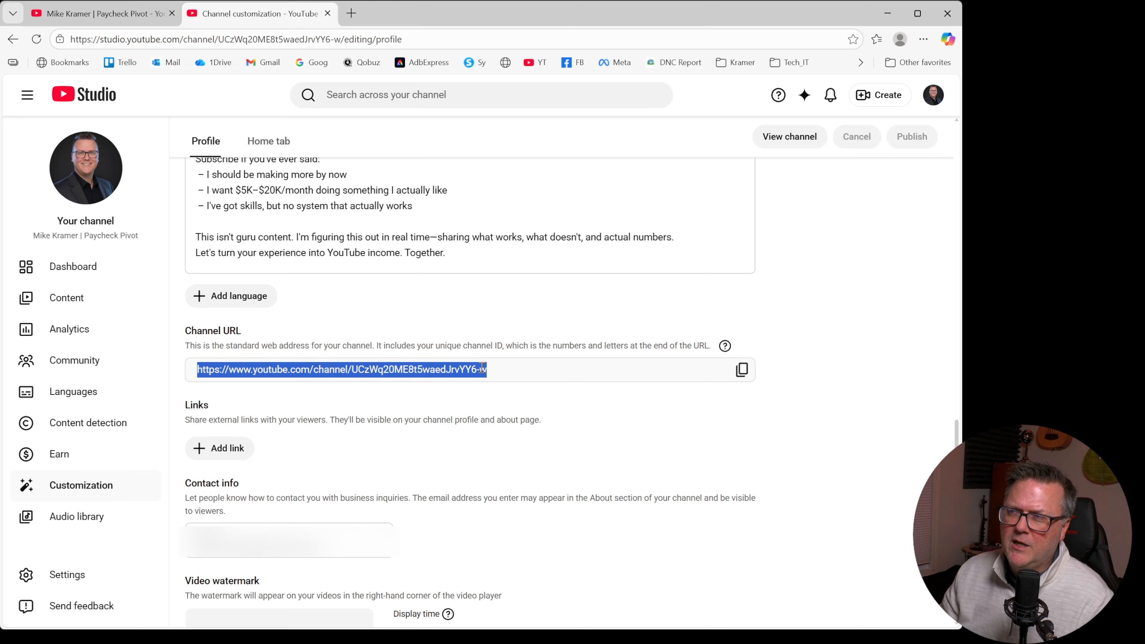
click(466, 370)
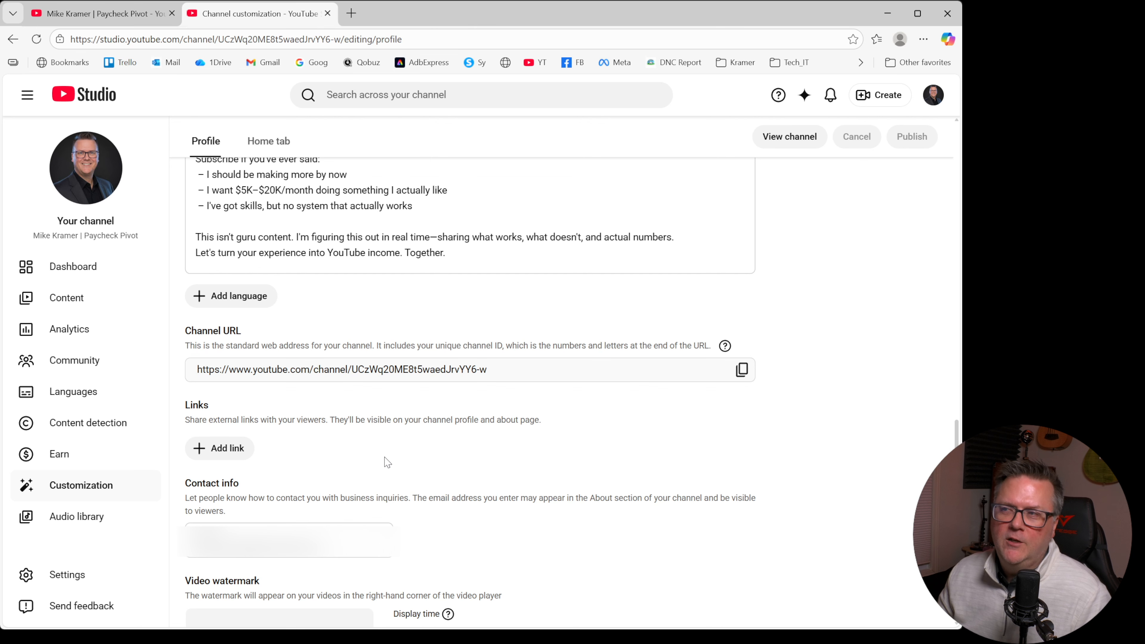
scroll(450, 456, down, 2)
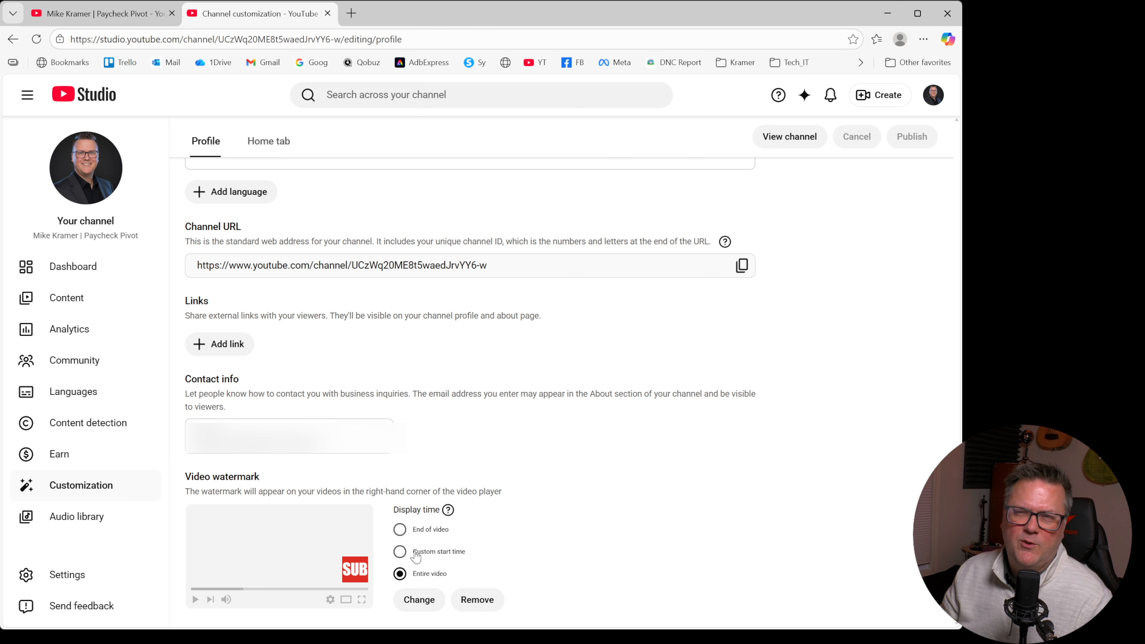
Leave channel customization for the Studio dashboard and return to the public channel page
scroll(504, 423, up, 10)
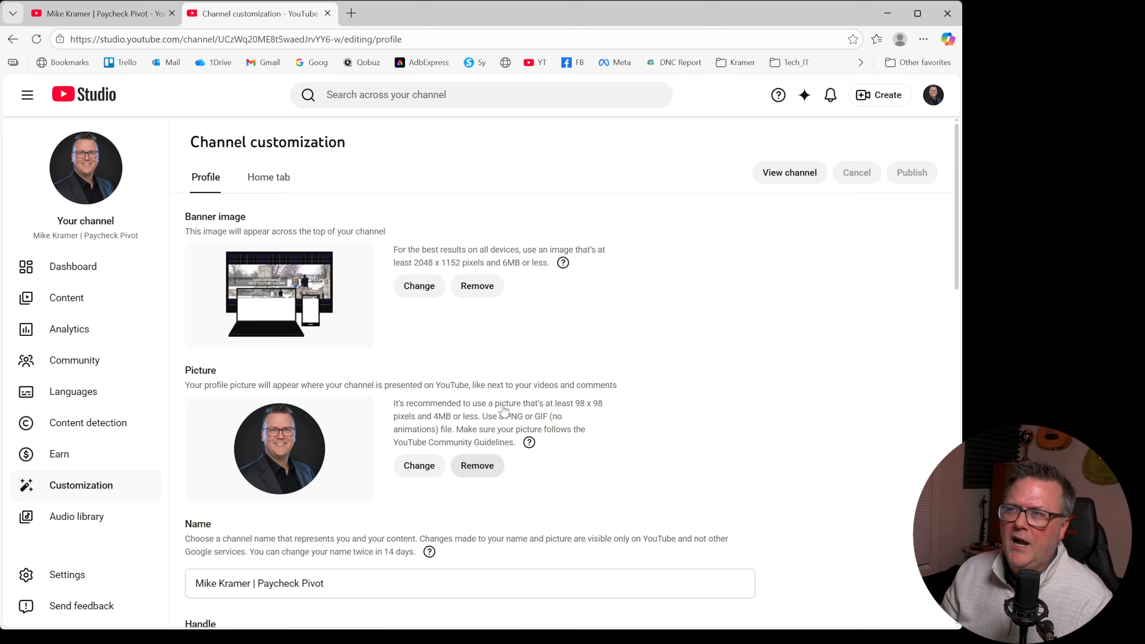
click(66, 270)
click(103, 13)
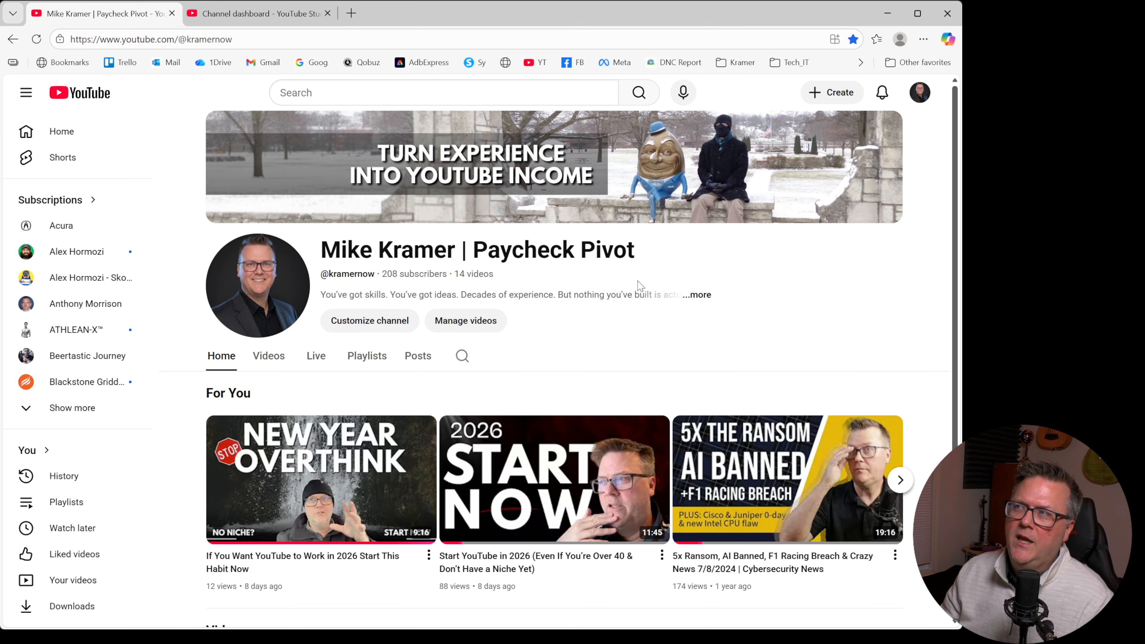